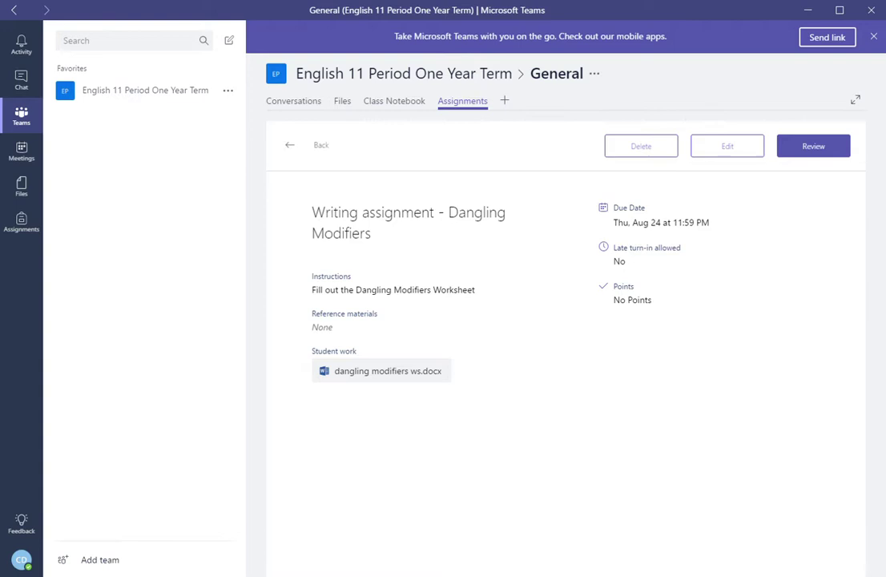
# Step: In the class team's Assignments, advance the calendar to Aug 24 and open the Dangling Modifiers assignment
pyautogui.click(152, 92)
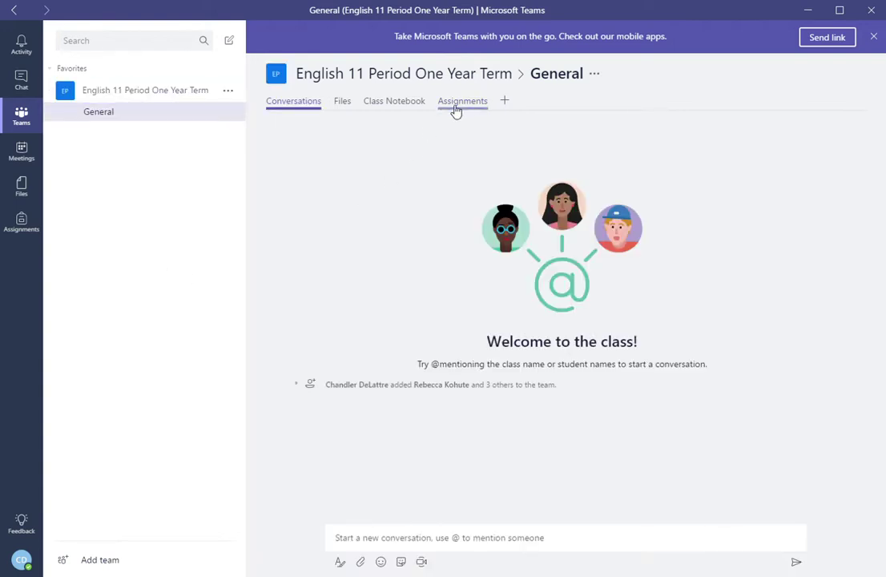
pyautogui.click(459, 104)
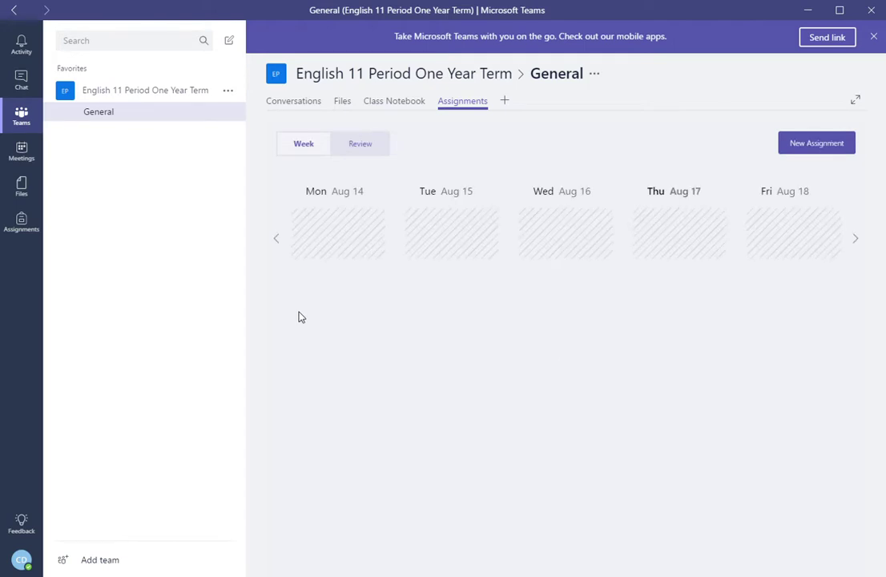
pyautogui.click(861, 244)
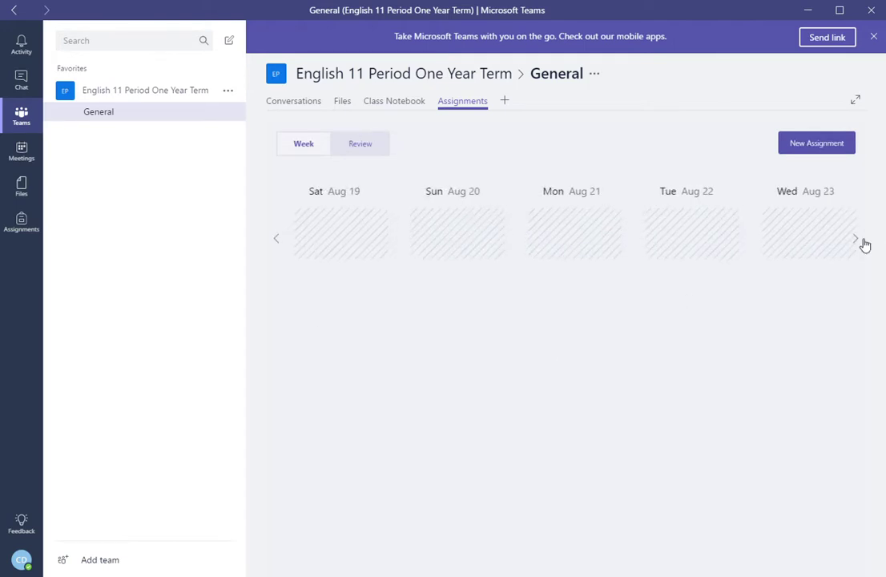
pyautogui.click(861, 244)
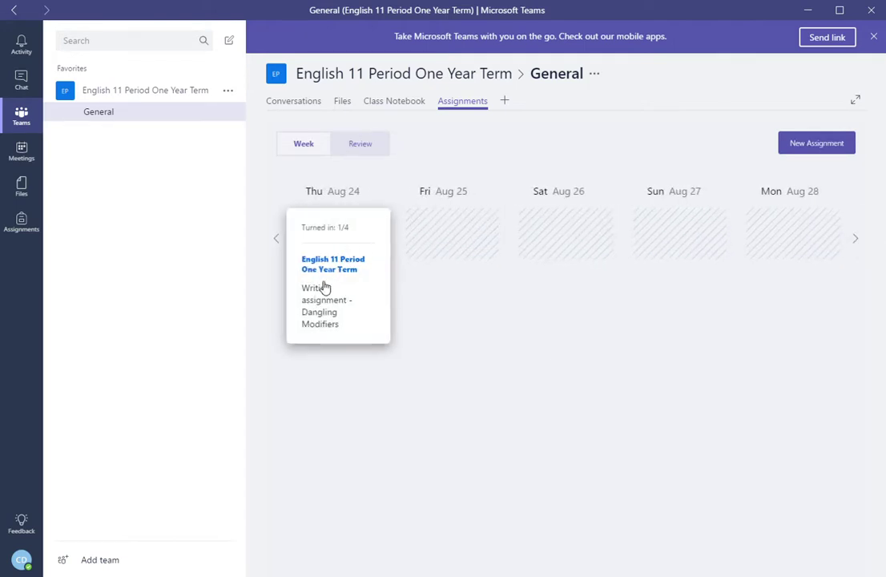
pyautogui.click(324, 287)
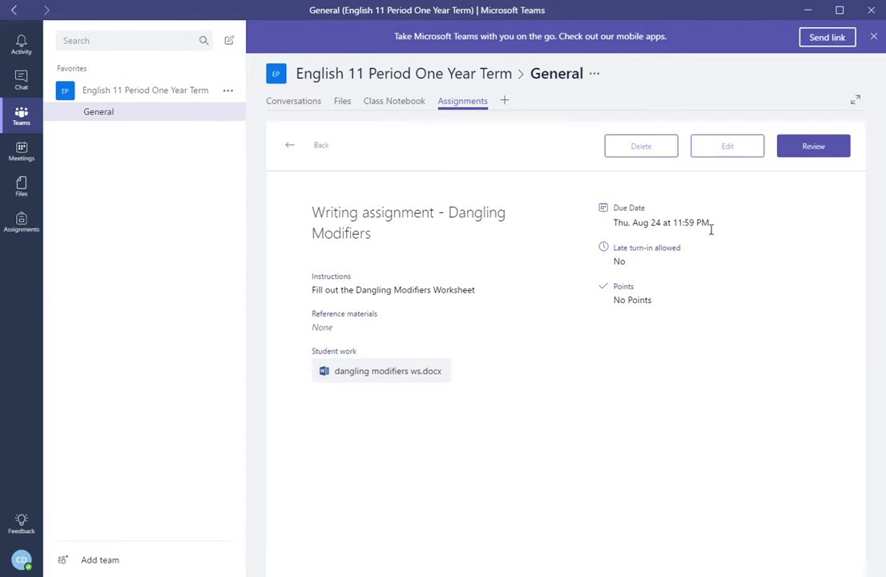
# Step: Turn on points for the Dangling Modifiers assignment, change 100 to 10, and save the update
pyautogui.click(738, 150)
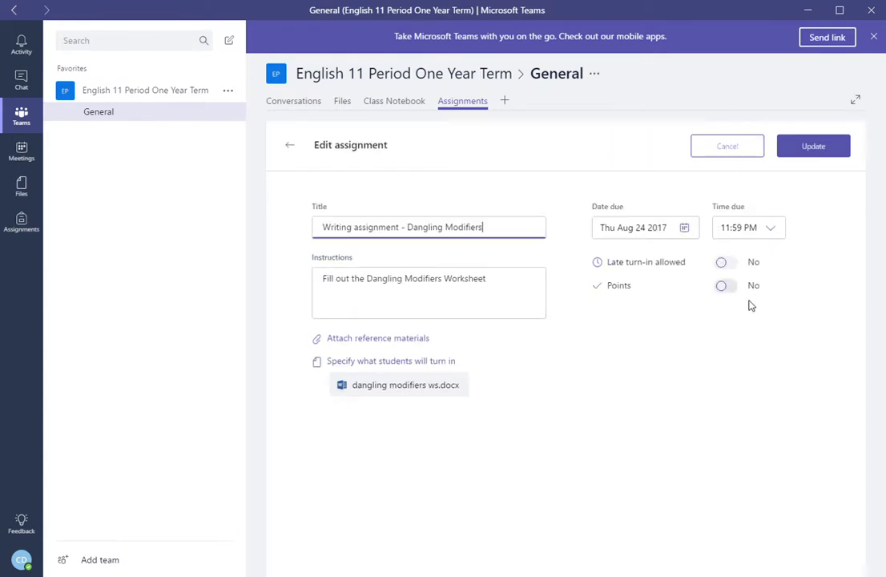
pyautogui.click(730, 287)
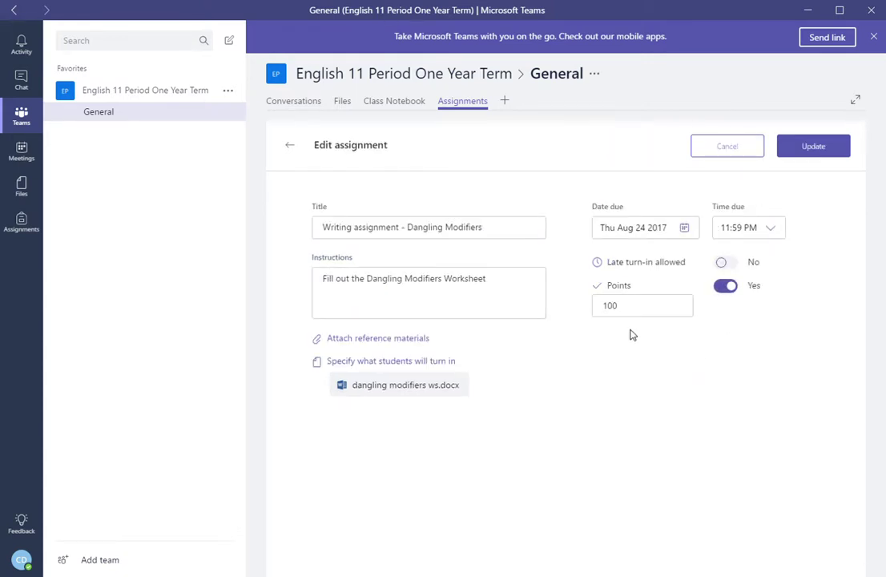
pyautogui.doubleClick(641, 308)
pyautogui.write('1')
pyautogui.click(814, 151)
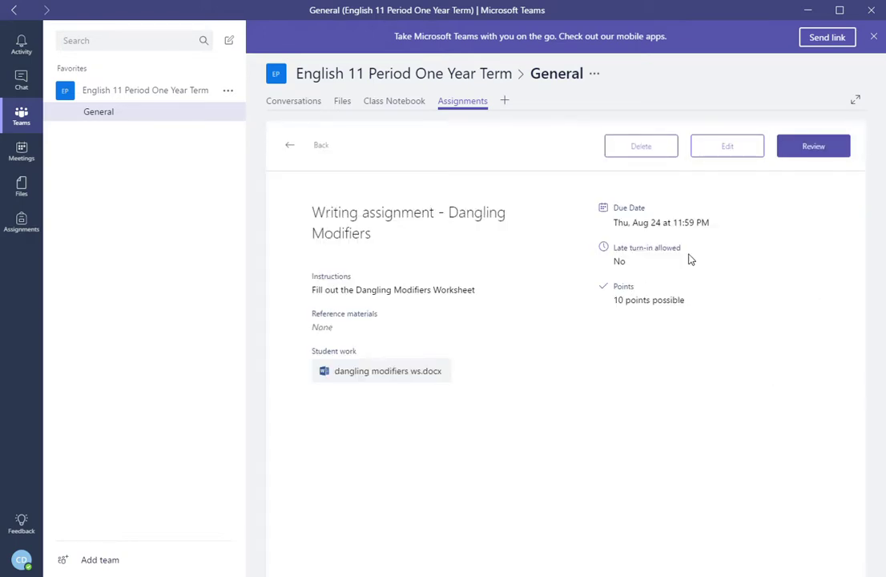
# Step: Open Review to see the four students' Dangling Modifiers worksheets, each scored out of 10
pyautogui.click(814, 149)
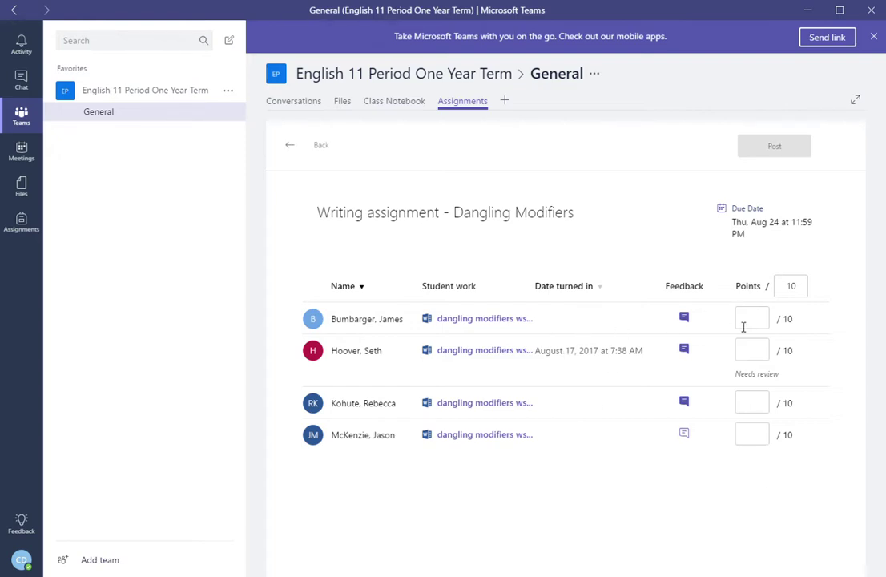
# Step: Open the students' worksheets one by one and enter scores of 1, 8, 1 and 2 out of 10
pyautogui.click(472, 320)
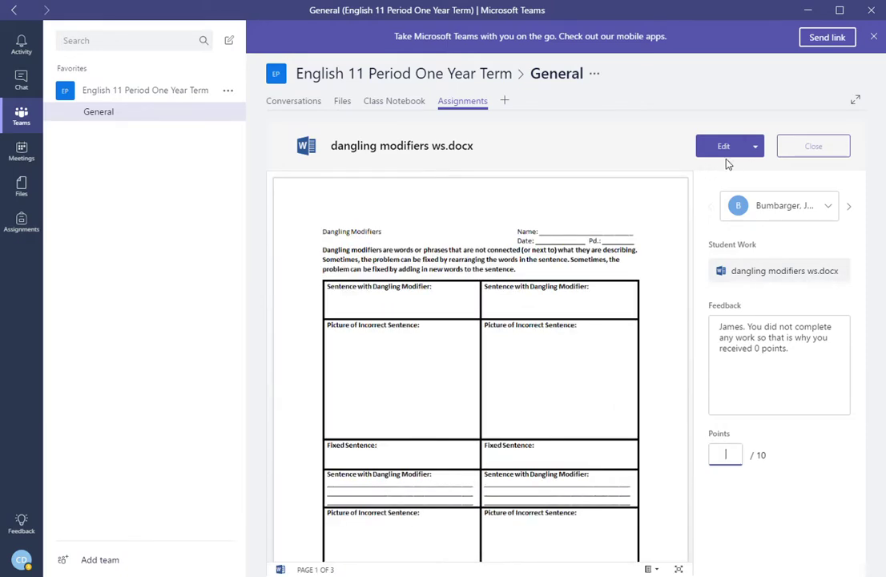
pyautogui.click(709, 149)
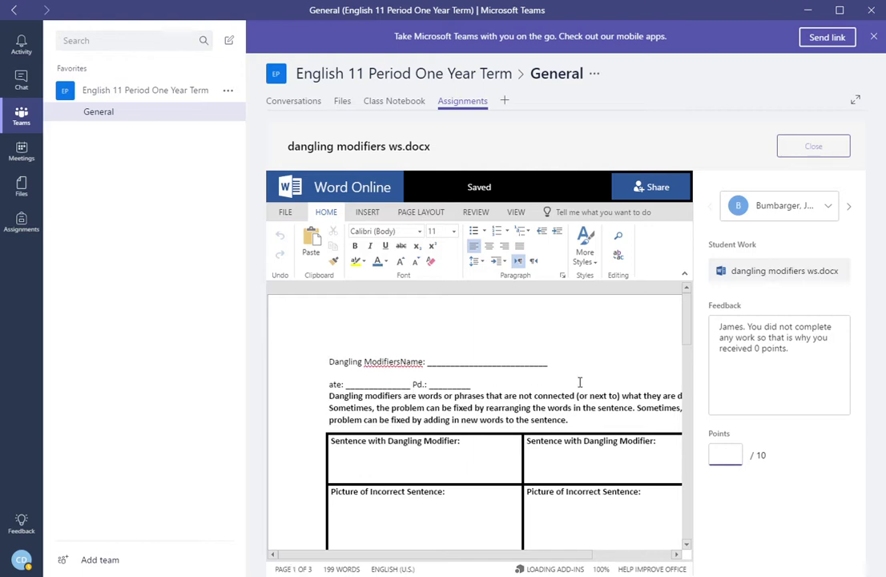
pyautogui.click(733, 464)
pyautogui.click(852, 210)
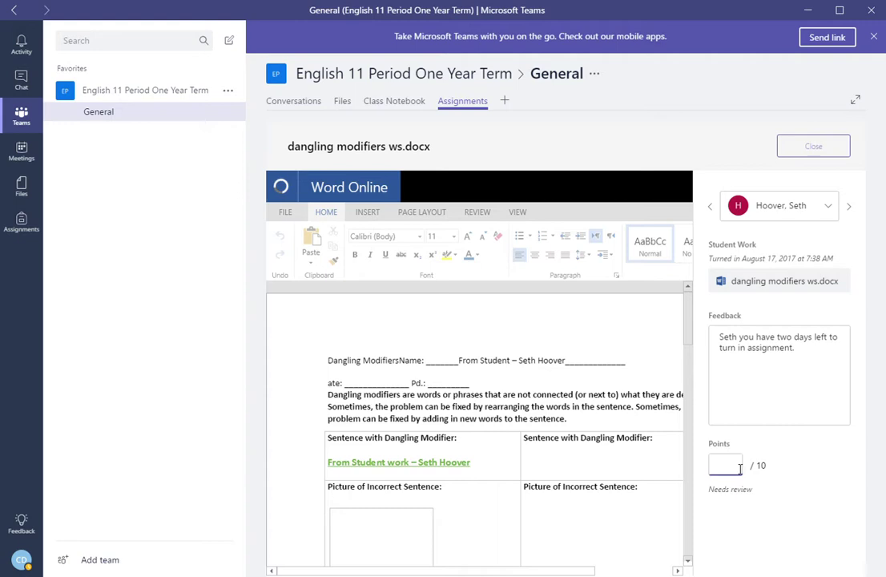
pyautogui.write('8')
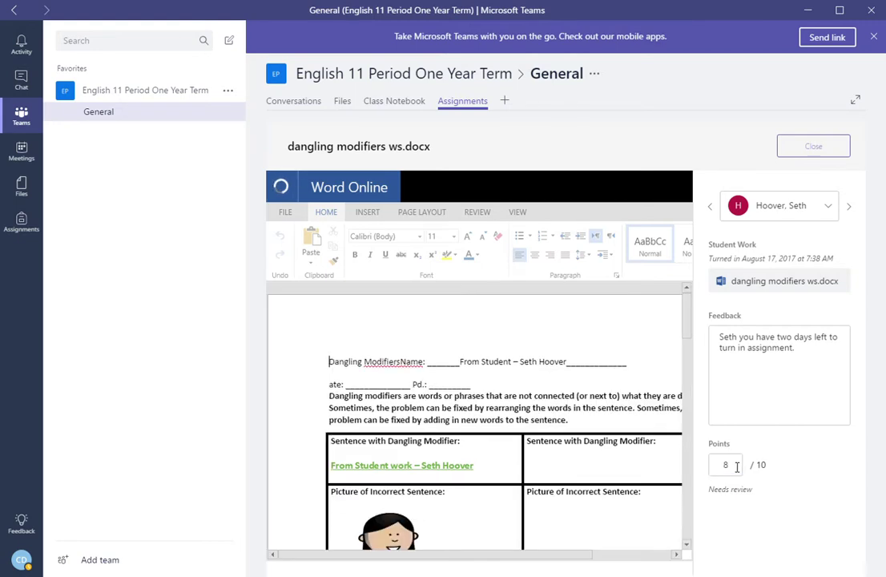
pyautogui.click(854, 209)
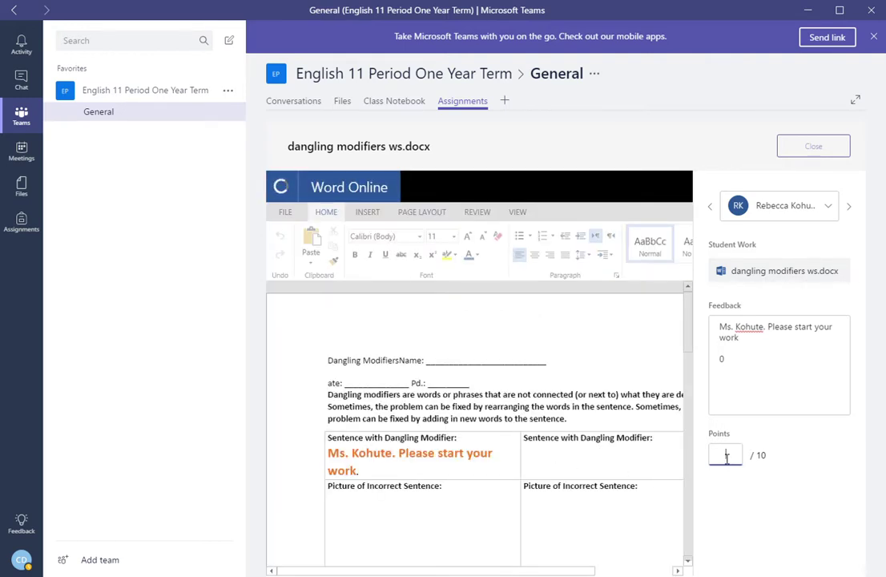
pyautogui.write('1')
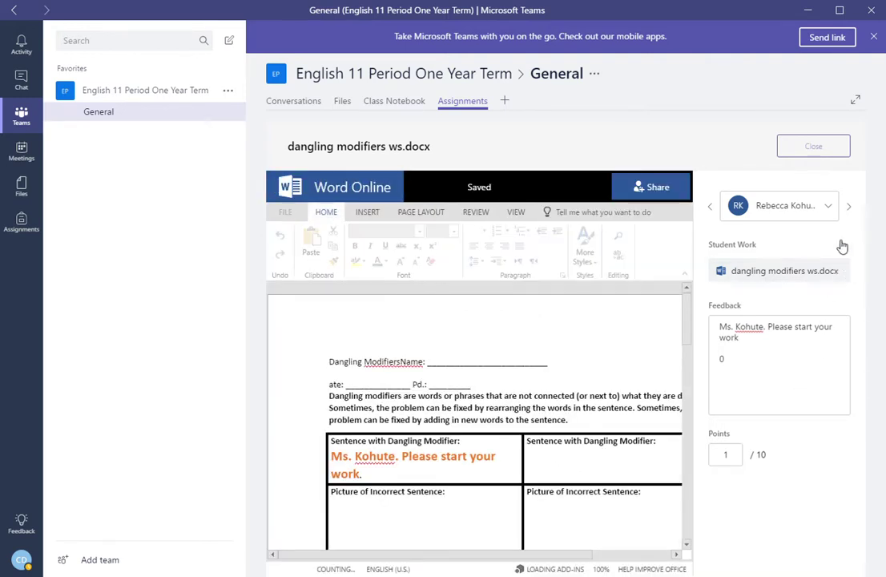
pyautogui.click(849, 206)
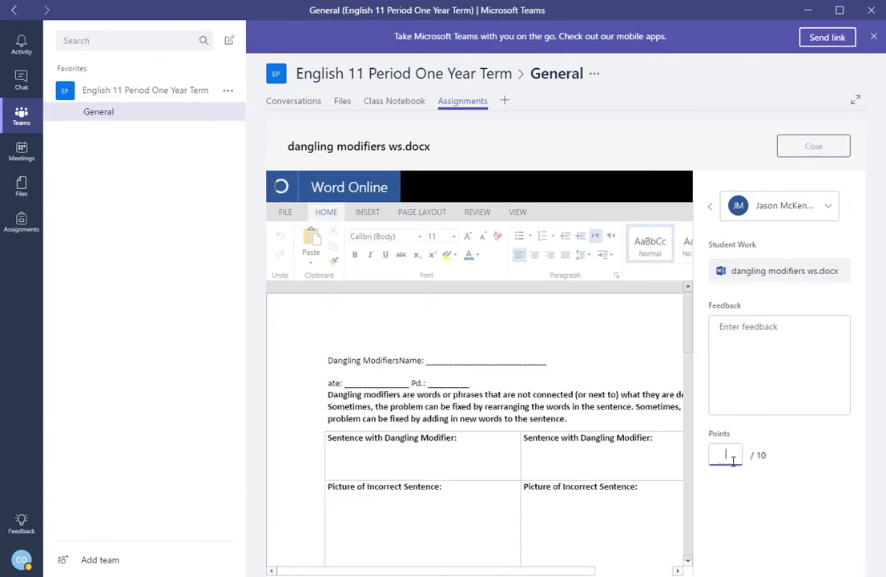
pyautogui.write('2')
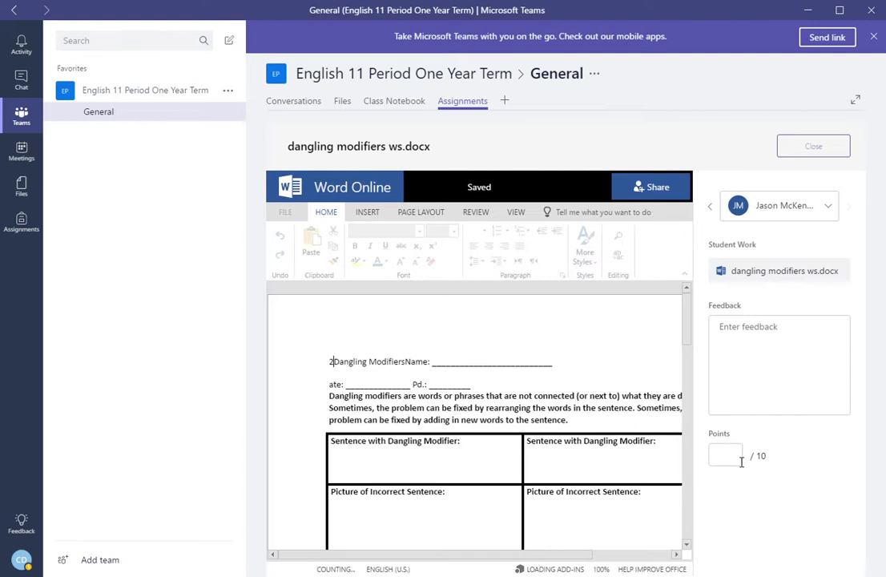
pyautogui.click(737, 459)
pyautogui.write('2')
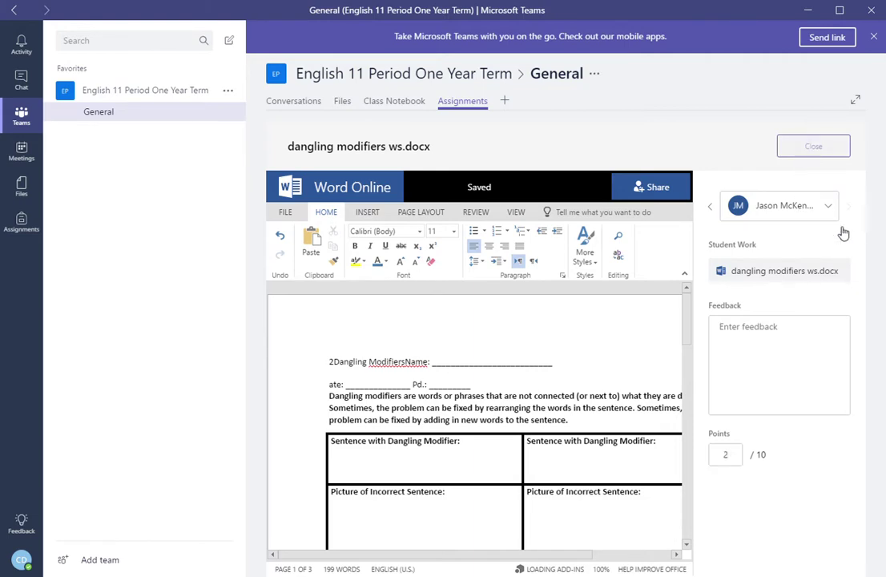
pyautogui.click(832, 271)
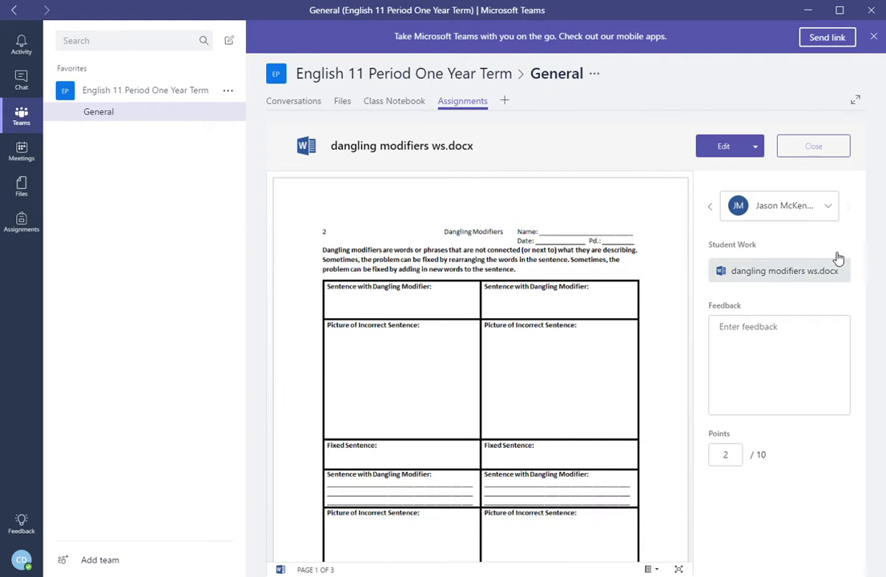
# Step: Close the worksheet and post all four students' grades
pyautogui.click(817, 149)
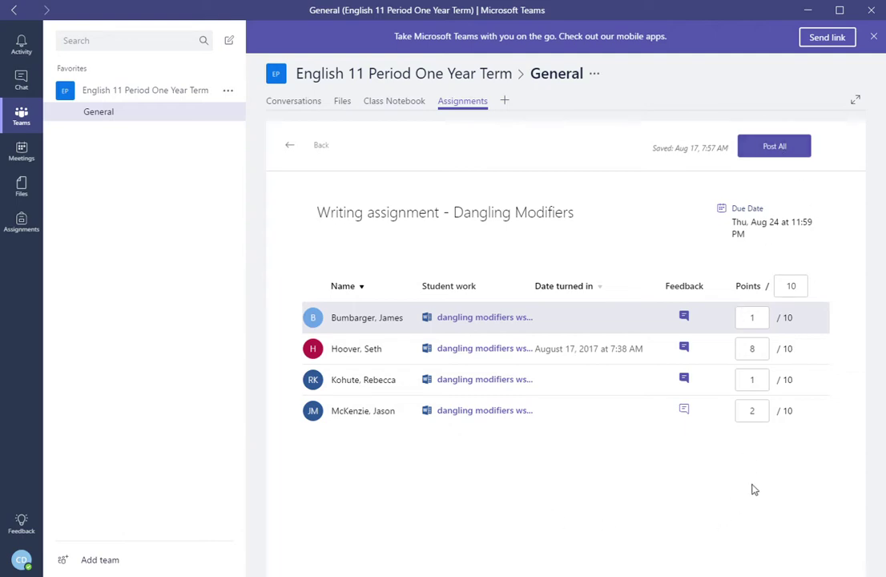
pyautogui.click(773, 149)
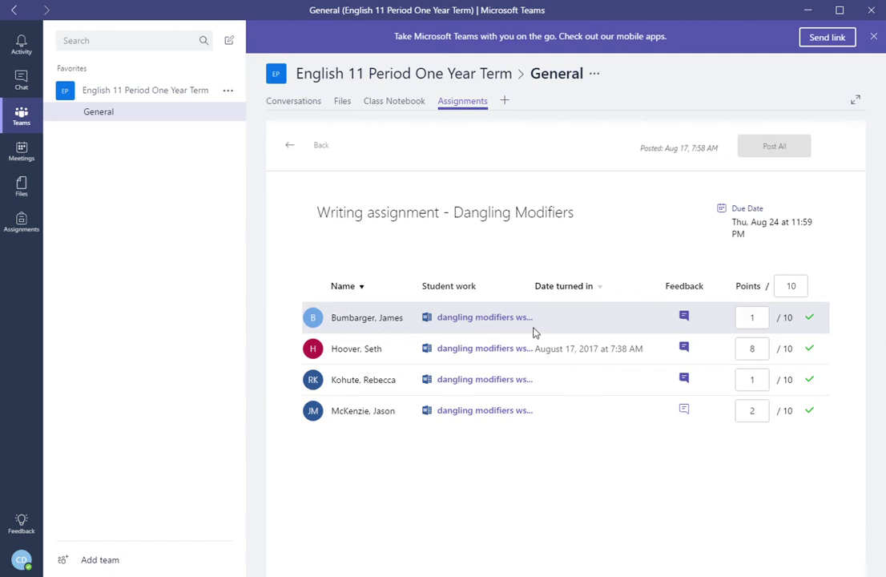
# Step: Change the first student's points from 1 to 5 and post the grades again
pyautogui.click(753, 321)
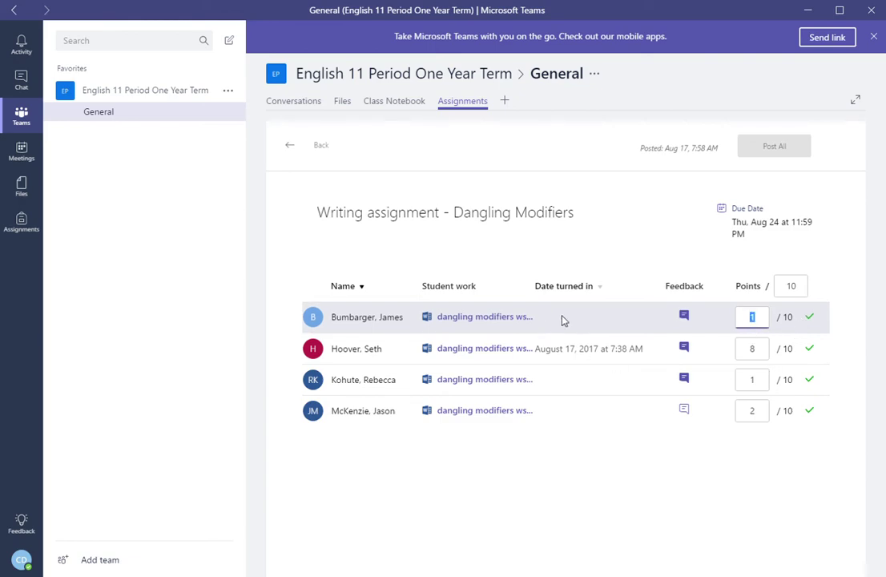
pyautogui.write('5')
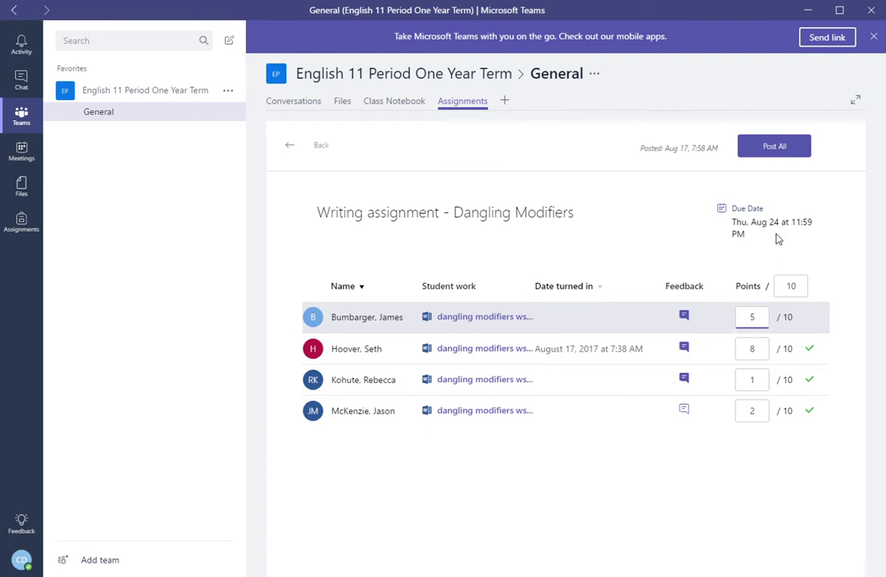
pyautogui.click(776, 150)
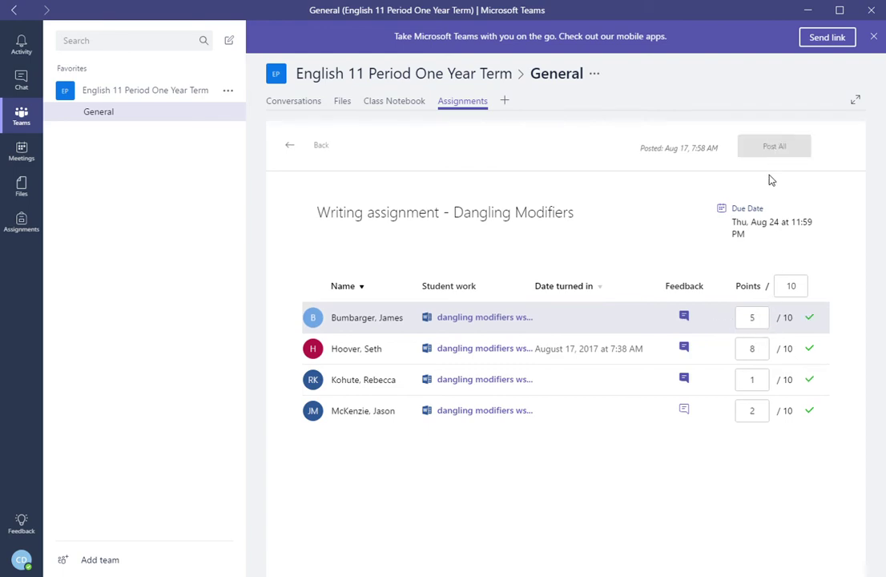